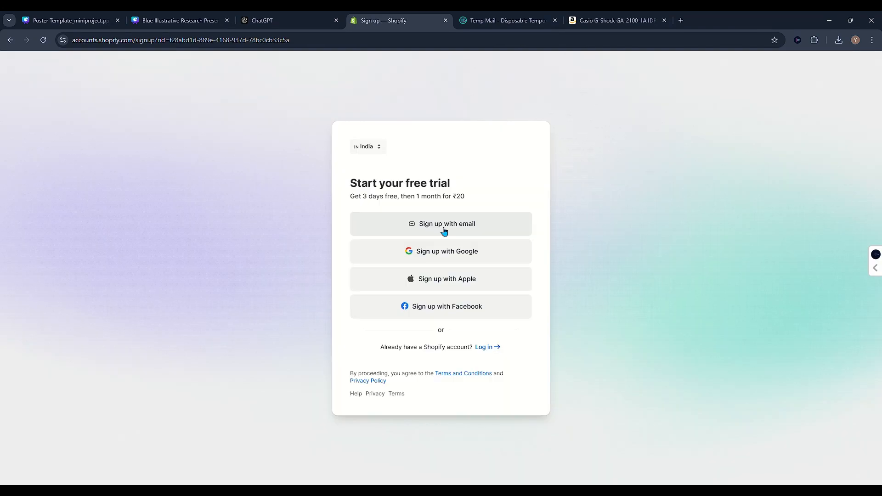
Create a Shopify account by e-mail, entering the e-mail address and the account password.
{"action": "left_click", "coordinate": [500, 229]}
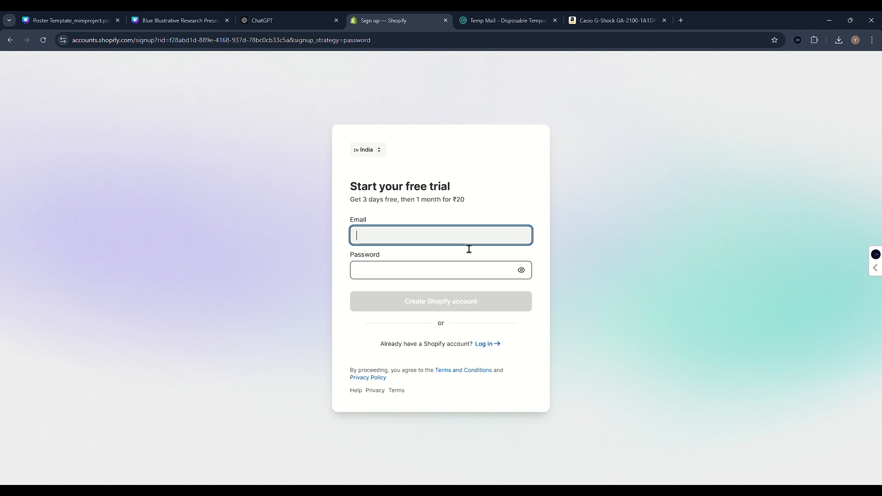
{"action": "key", "text": "ctrl+v"}
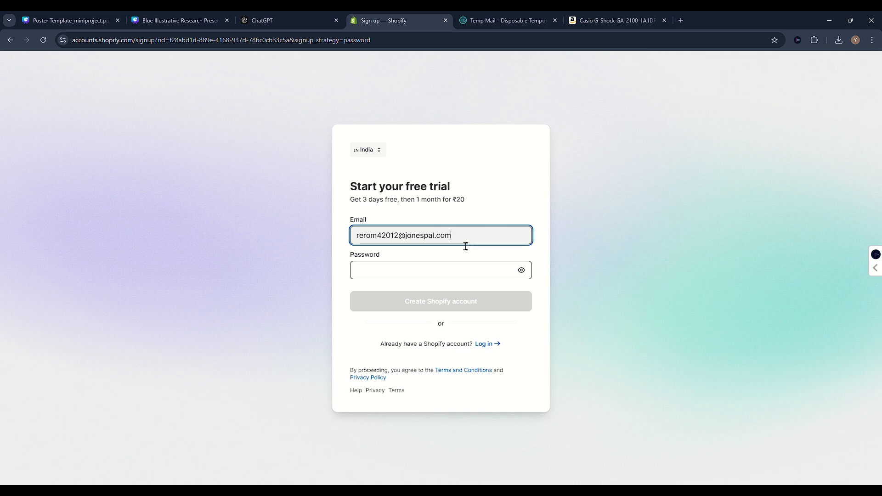
{"action": "left_click", "coordinate": [414, 278]}
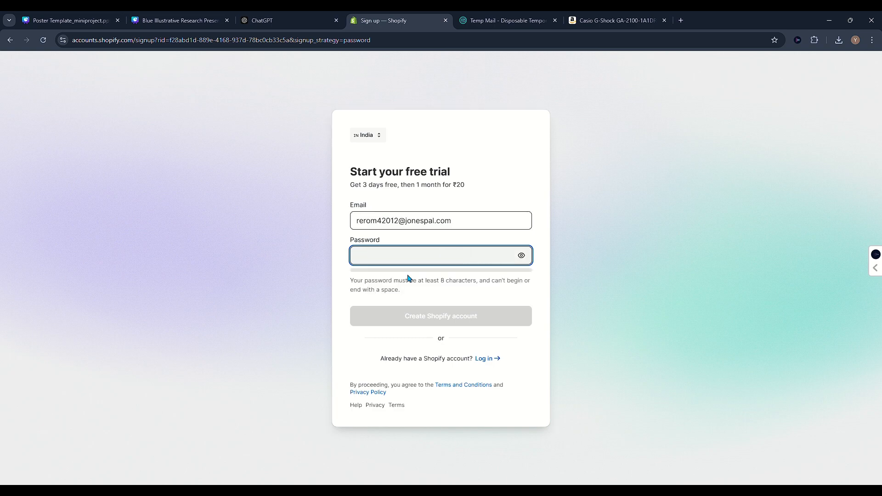
{"action": "type", "text": "••••••••••"}
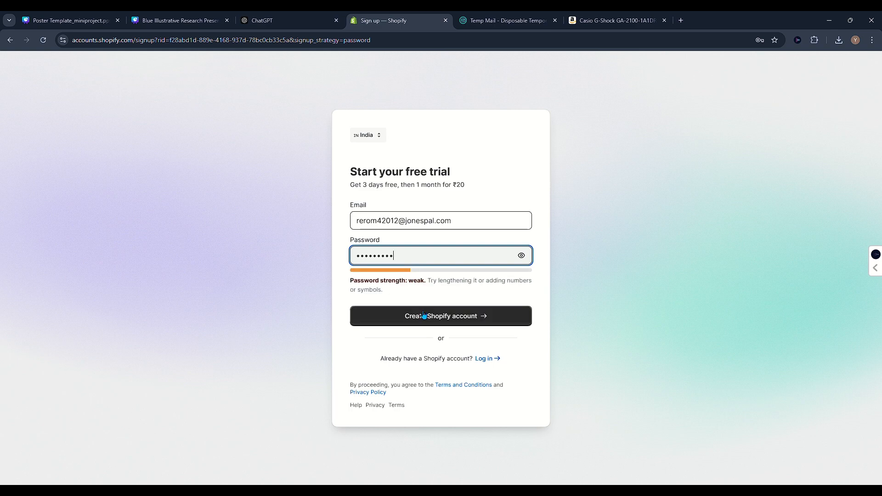
{"action": "type", "text": "•••"}
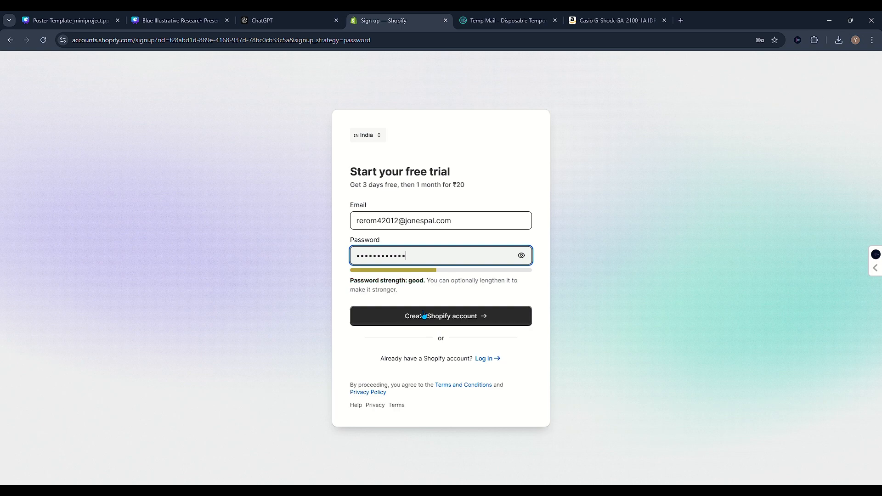
{"action": "left_click", "coordinate": [432, 317]}
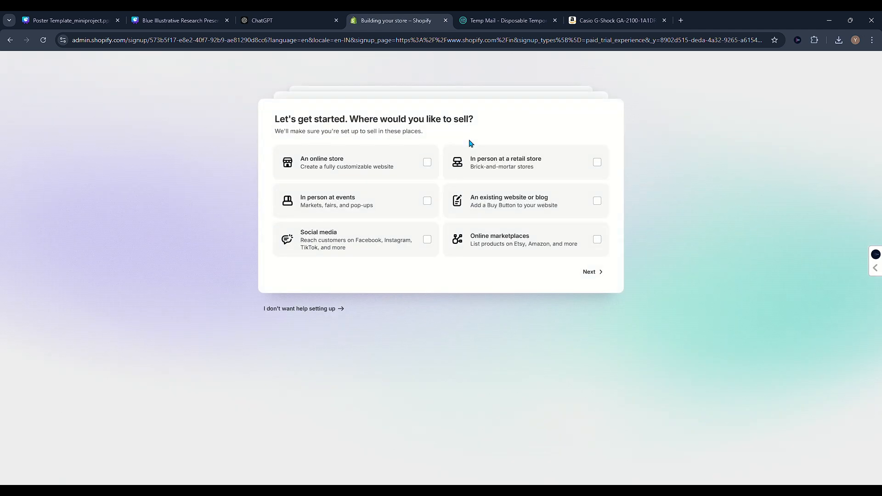
Complete the store questionnaire with only Services chosen as what is sold, and skip the plan choice.
{"action": "left_click", "coordinate": [589, 272]}
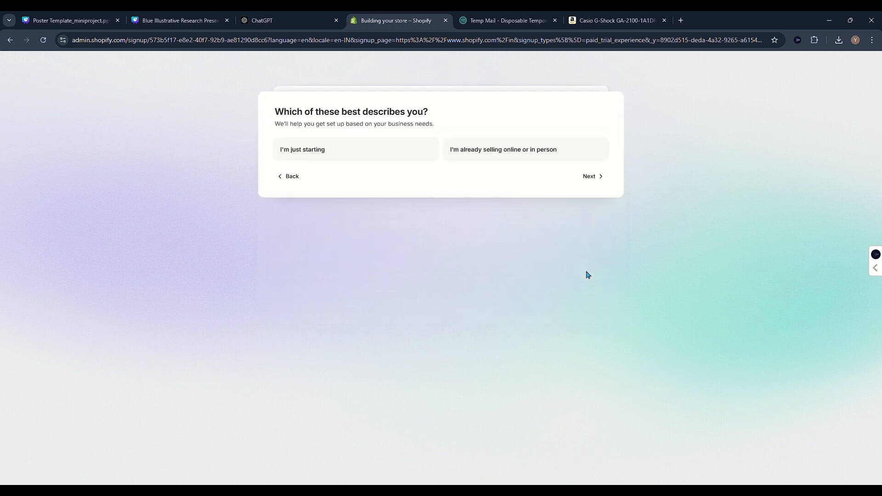
{"action": "left_click", "coordinate": [595, 174]}
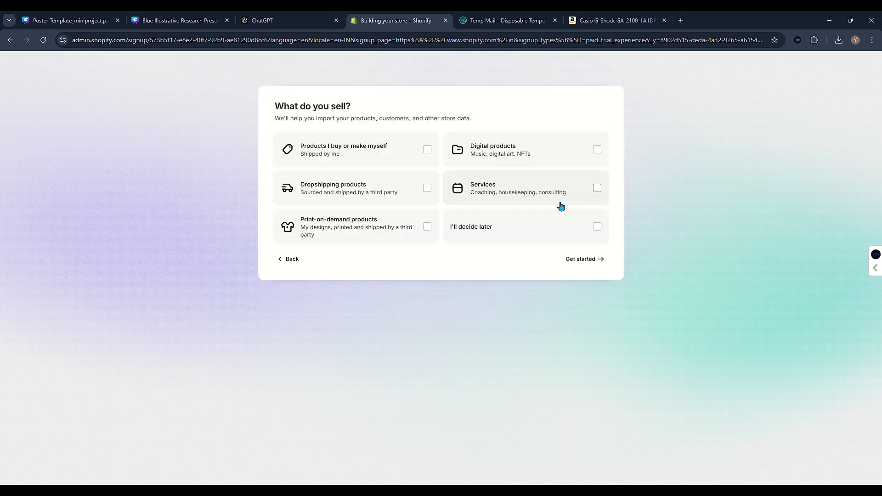
{"action": "left_click", "coordinate": [597, 187]}
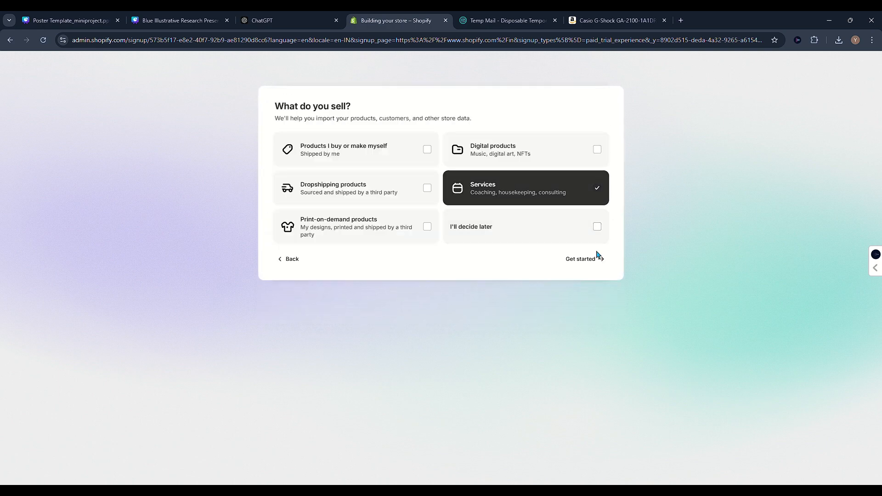
{"action": "left_click", "coordinate": [599, 265]}
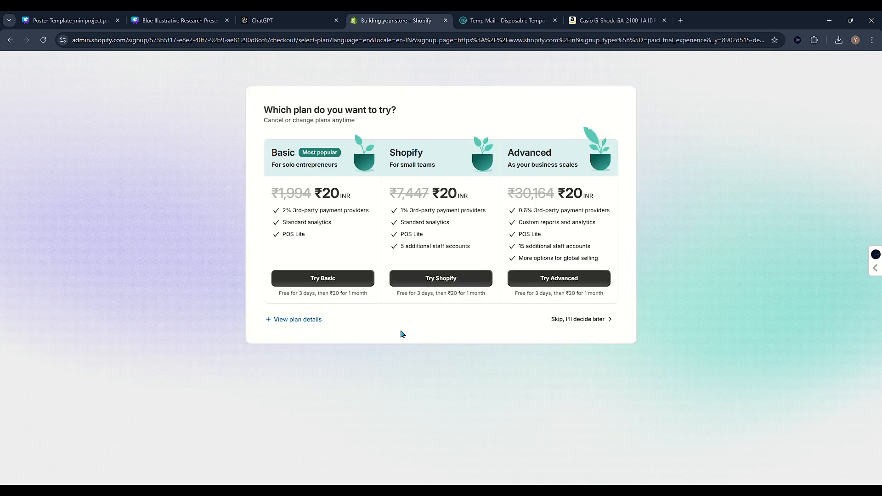
{"action": "left_click", "coordinate": [591, 320]}
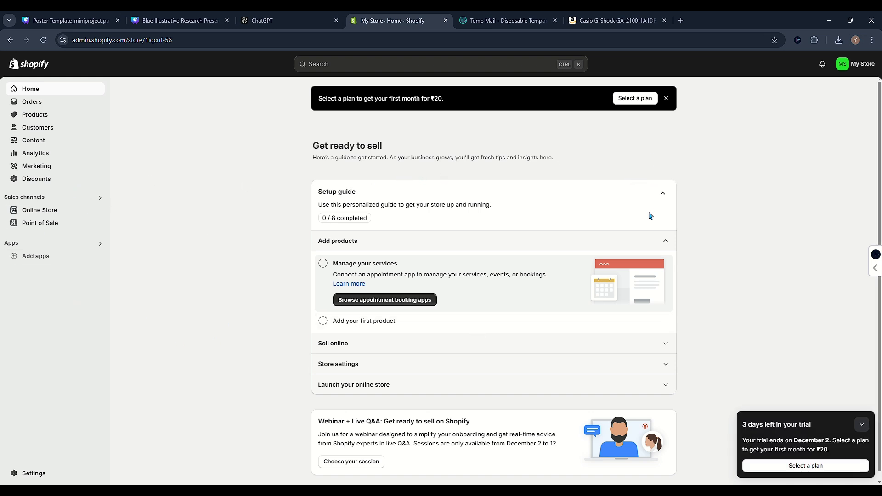
Change the store's free myshopify.com domain to kshitikiran.myshopify.com from the Sell online part of the setup guide.
{"action": "scroll", "coordinate": [650, 216], "scroll_direction": "down", "scroll_amount": 1}
{"action": "scroll", "coordinate": [650, 216], "scroll_direction": "up", "scroll_amount": 1}
{"action": "left_click", "coordinate": [671, 353]}
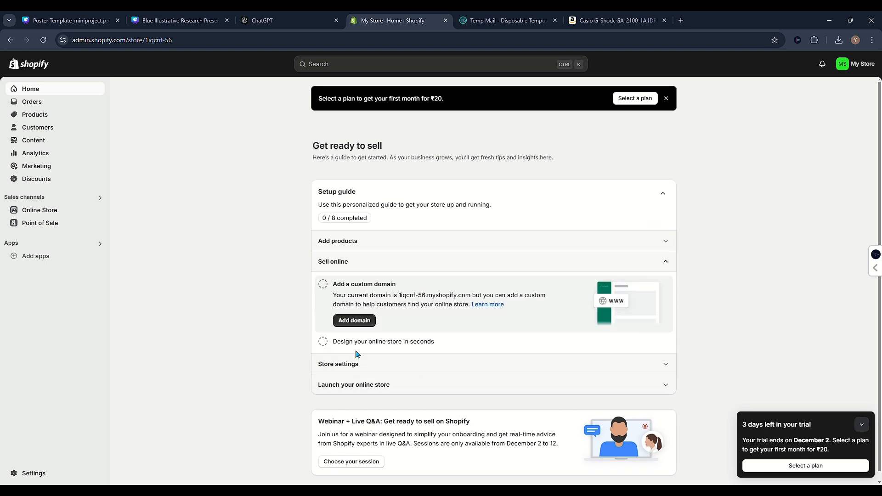
{"action": "left_click", "coordinate": [360, 325]}
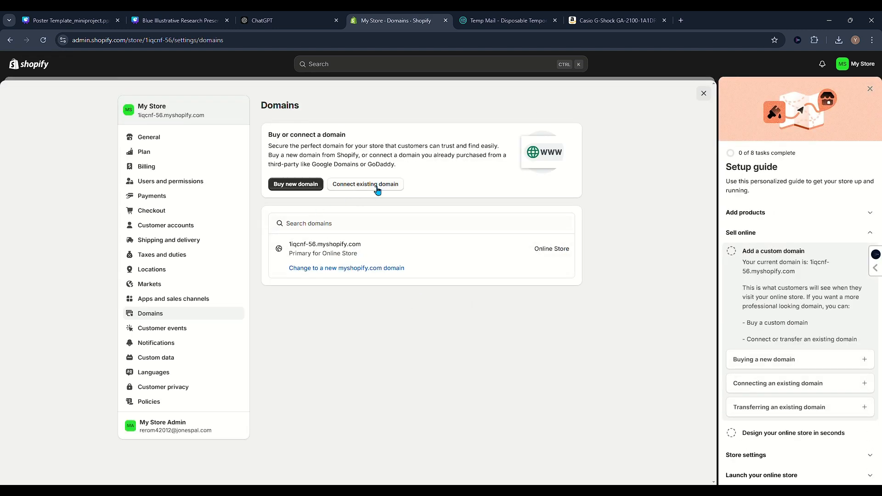
{"action": "left_click", "coordinate": [355, 274]}
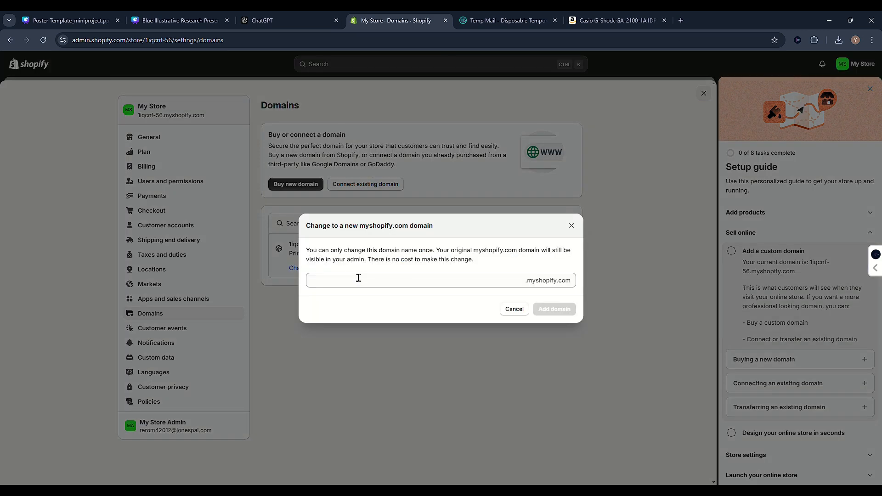
{"action": "left_click", "coordinate": [375, 287]}
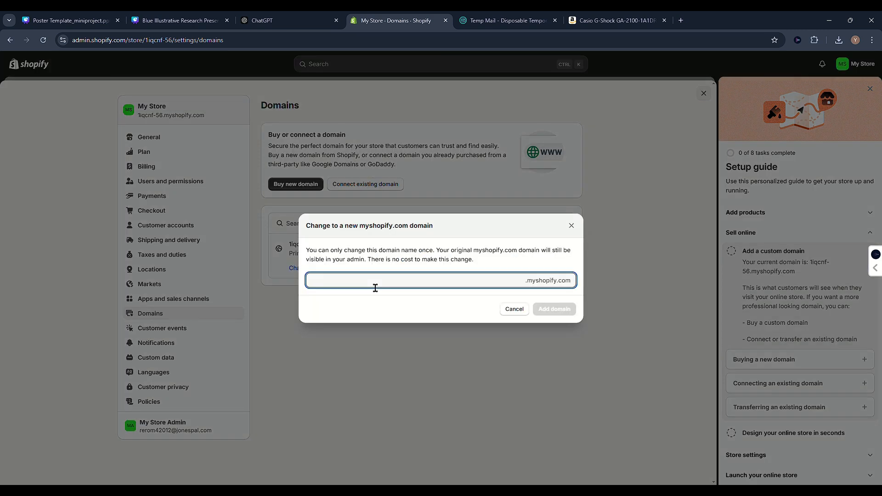
{"action": "type", "text": "kshitikiran"}
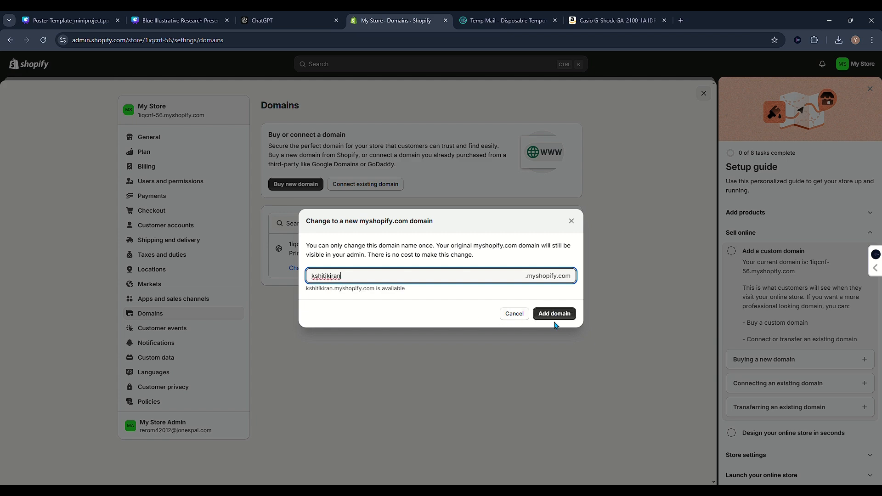
{"action": "left_click", "coordinate": [562, 320]}
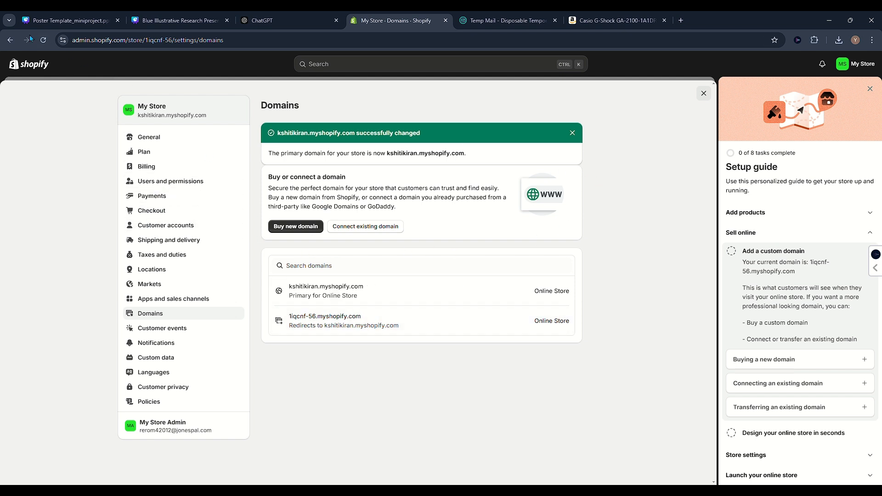
Leave the domain settings, close the setup guide on the Products page, and start adding a new product.
{"action": "left_click", "coordinate": [10, 41]}
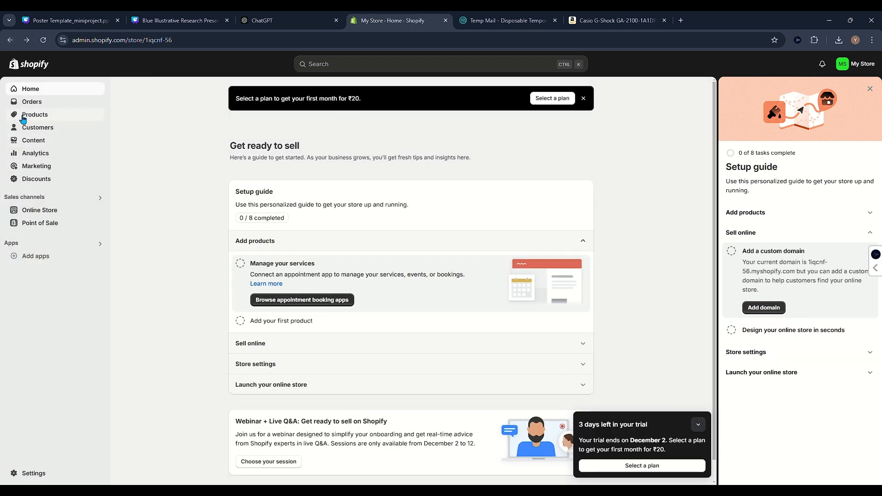
{"action": "left_click", "coordinate": [26, 116]}
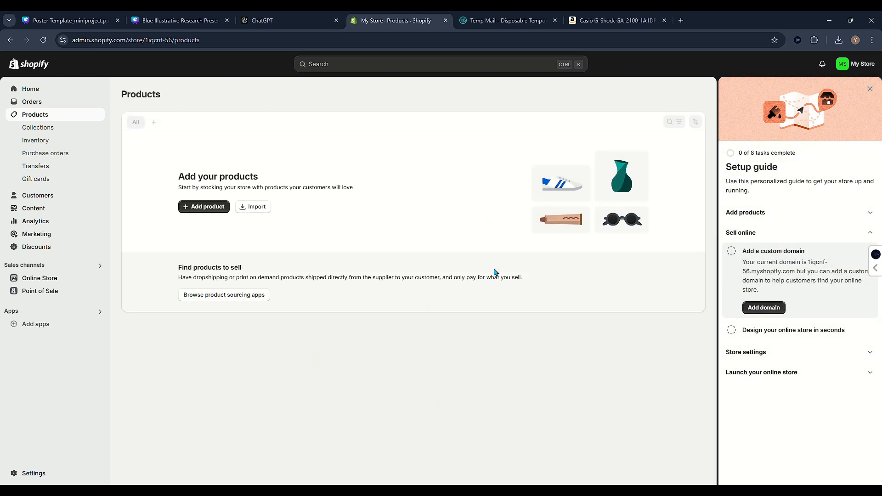
{"action": "left_click", "coordinate": [870, 91]}
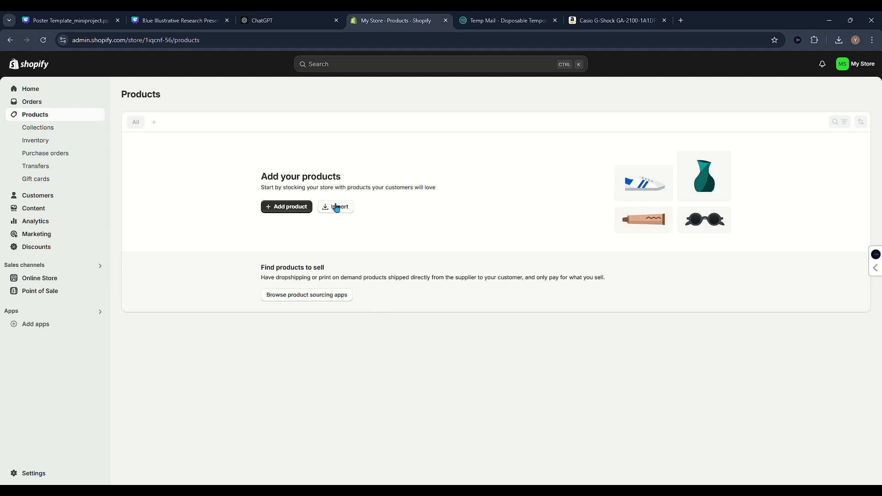
{"action": "left_click", "coordinate": [299, 207]}
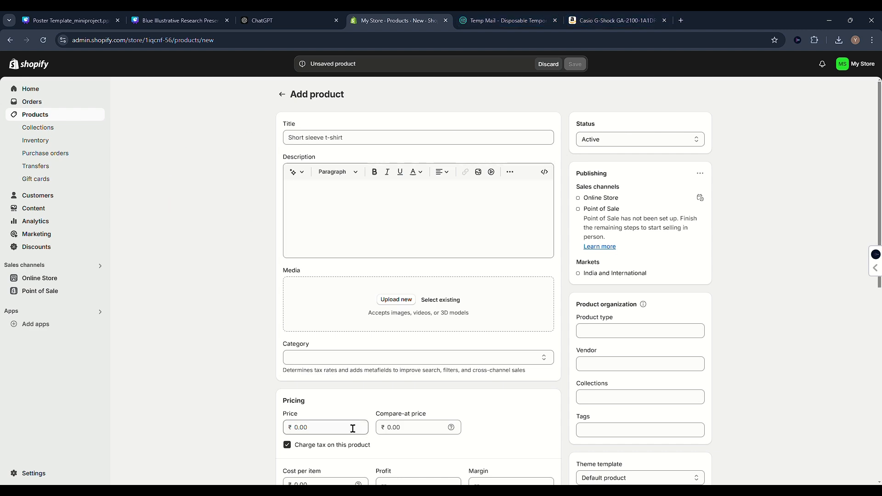
{"action": "scroll", "coordinate": [354, 427], "scroll_direction": "down", "scroll_amount": 7}
{"action": "scroll", "coordinate": [348, 425], "scroll_direction": "down", "scroll_amount": 2}
{"action": "scroll", "coordinate": [351, 426], "scroll_direction": "up", "scroll_amount": 8}
Copy the full Casio G-Shock GA-2100-1A1DR watch title from the Amazon listing into the Shopify product's title.
{"action": "left_click", "coordinate": [628, 16]}
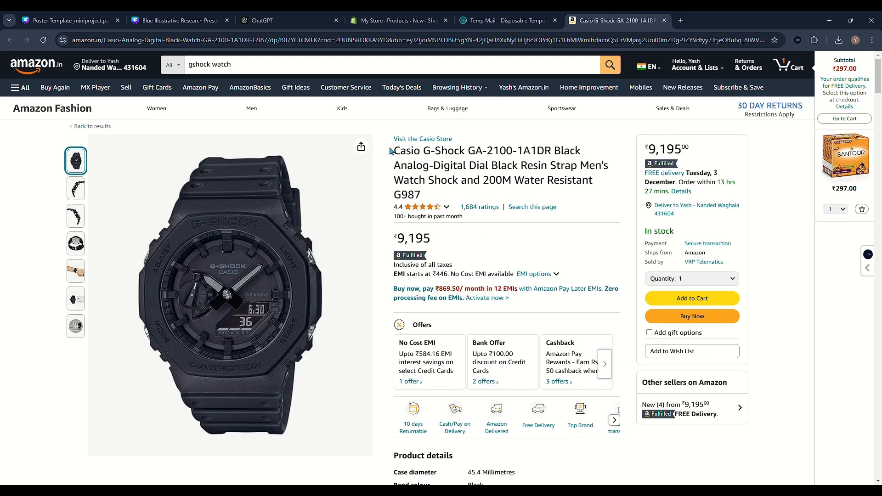
{"action": "left_click_drag", "start_coordinate": [394, 152], "coordinate": [424, 201]}
{"action": "key", "text": "ctrl+c"}
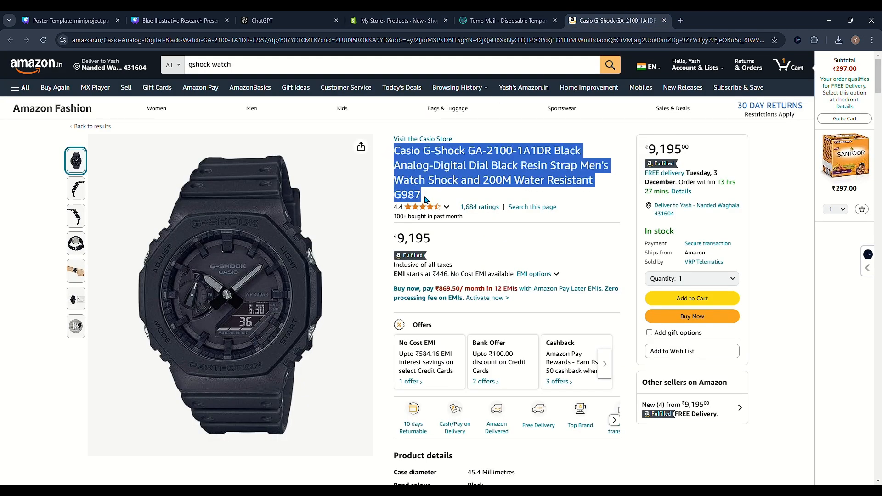
{"action": "left_click", "coordinate": [394, 20]}
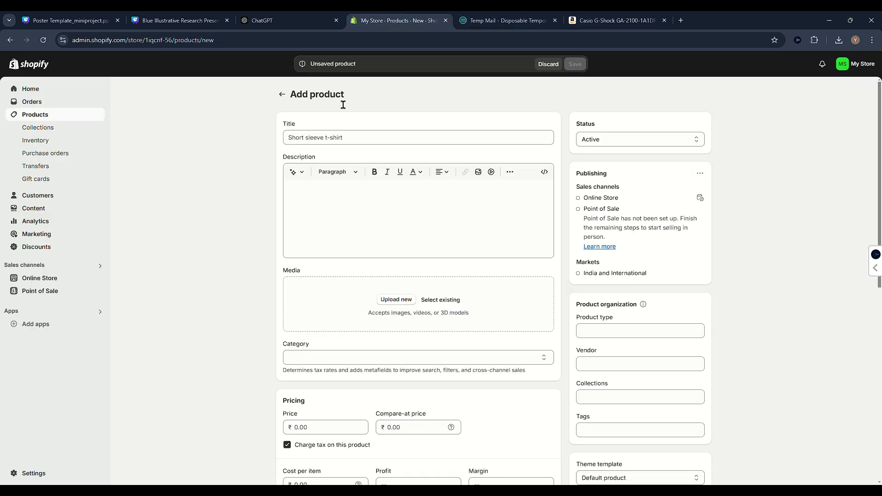
{"action": "left_click", "coordinate": [335, 142]}
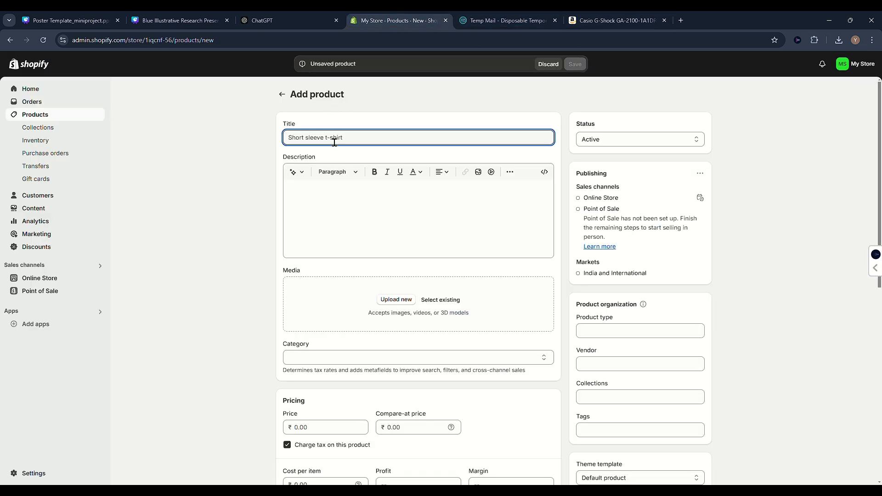
{"action": "key", "text": "ctrl+v"}
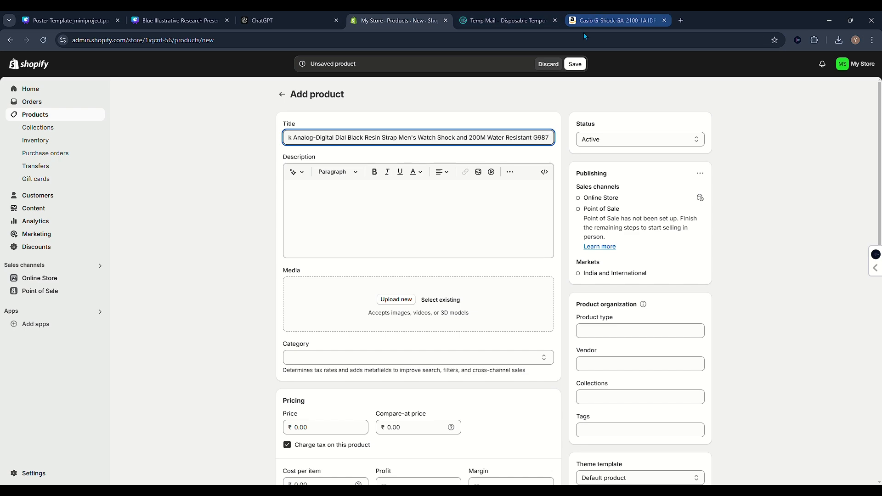
Switch to the Amazon watch listing and expand its complete item information for use in the product description.
{"action": "left_click", "coordinate": [387, 208]}
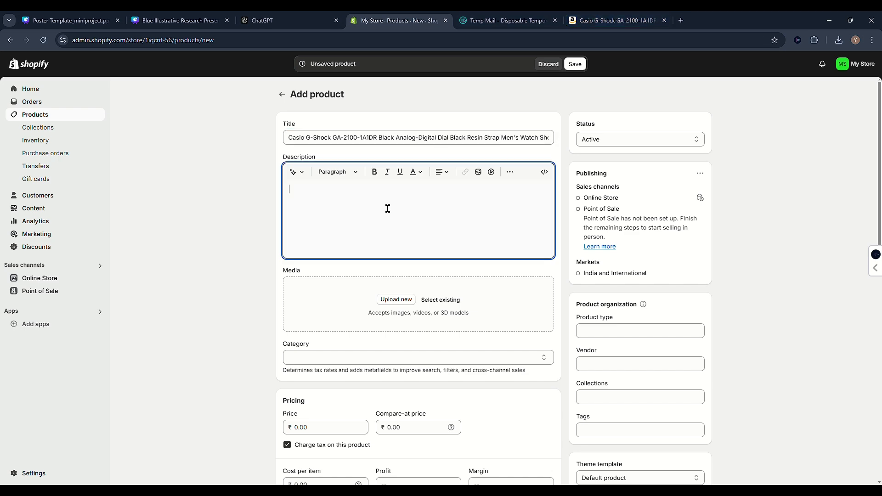
{"action": "left_click", "coordinate": [603, 19]}
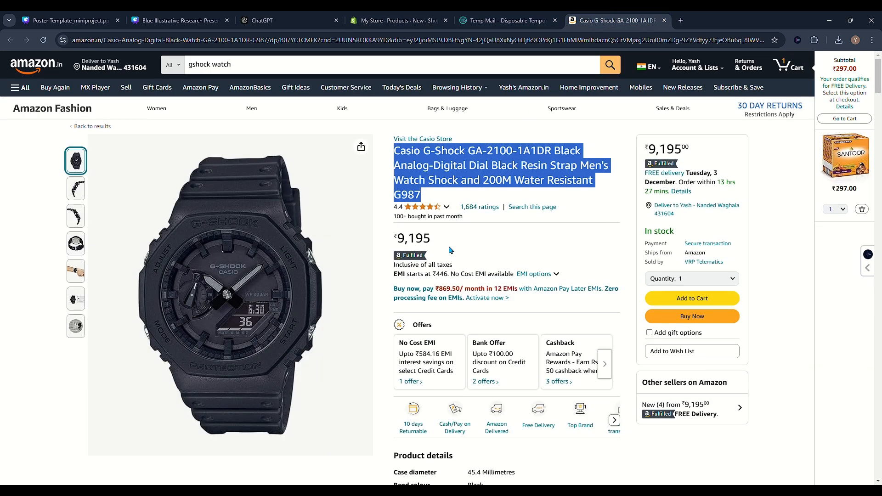
{"action": "scroll", "coordinate": [448, 228], "scroll_direction": "down", "scroll_amount": 5}
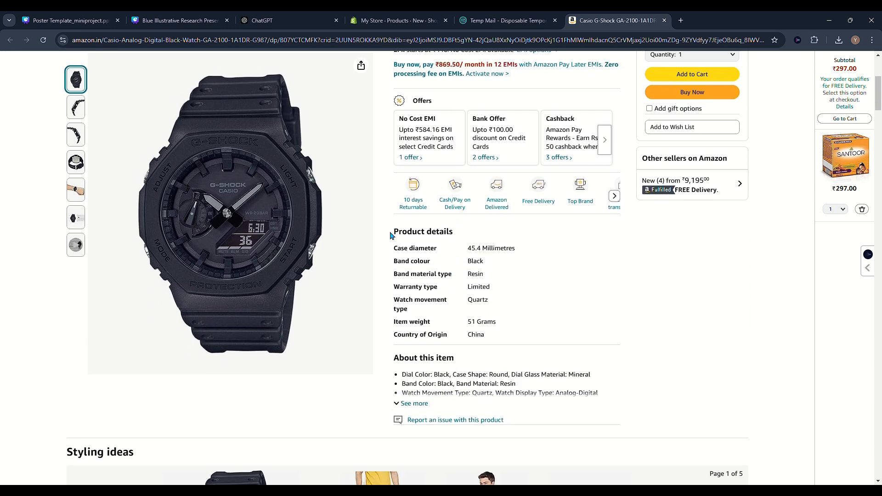
{"action": "left_click_drag", "start_coordinate": [390, 234], "coordinate": [435, 285]}
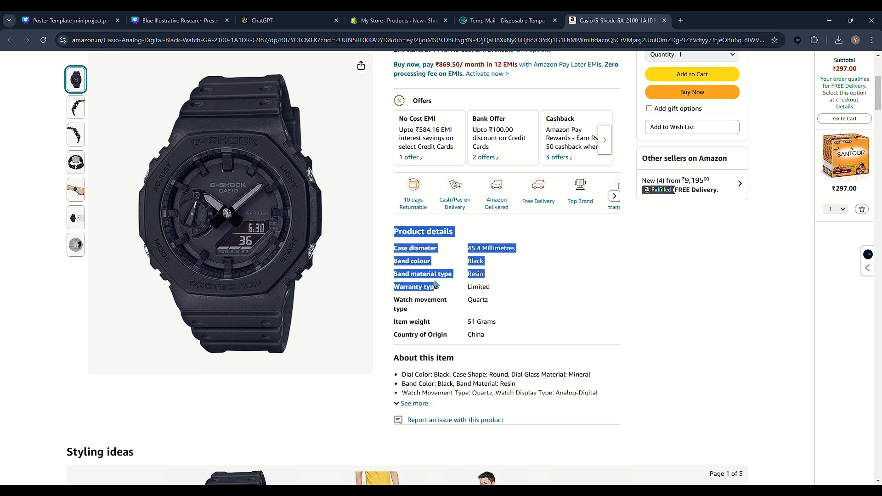
{"action": "left_click", "coordinate": [435, 285]}
{"action": "left_click", "coordinate": [413, 403]}
{"action": "scroll", "coordinate": [421, 407], "scroll_direction": "down", "scroll_amount": 1}
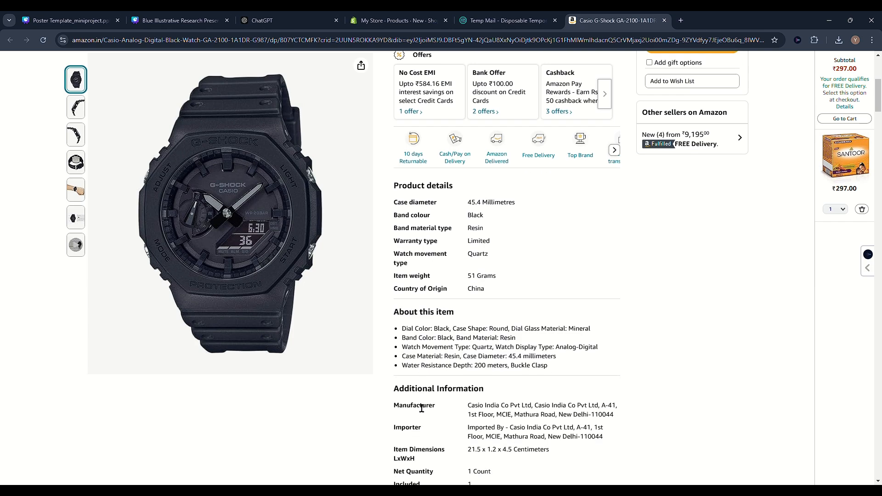
Copy the listing's text from Product details through Additional Information and paste it into the Shopify product description.
{"action": "scroll", "coordinate": [422, 408], "scroll_direction": "down", "scroll_amount": 1}
{"action": "left_click_drag", "start_coordinate": [401, 155], "coordinate": [510, 465]}
{"action": "scroll", "coordinate": [517, 471], "scroll_direction": "down", "scroll_amount": 5}
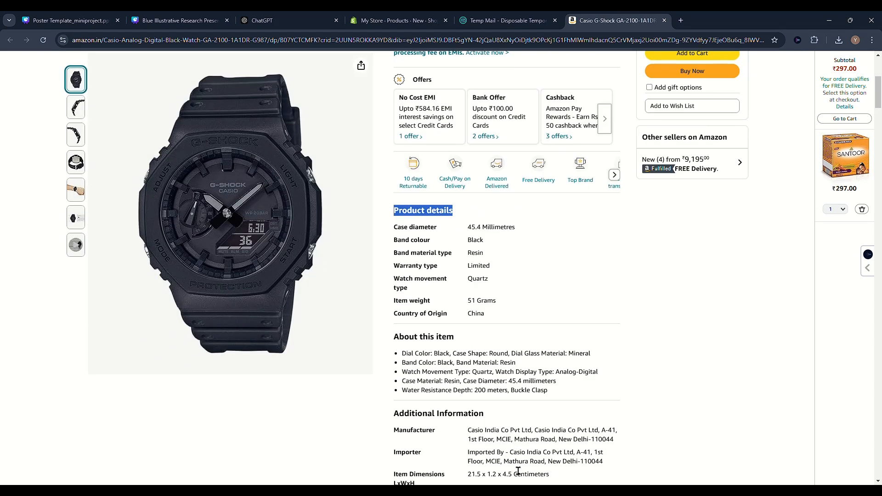
{"action": "scroll", "coordinate": [518, 471], "scroll_direction": "down", "scroll_amount": 2}
{"action": "left_click", "coordinate": [391, 98]}
{"action": "left_click_drag", "start_coordinate": [390, 97], "coordinate": [512, 409]}
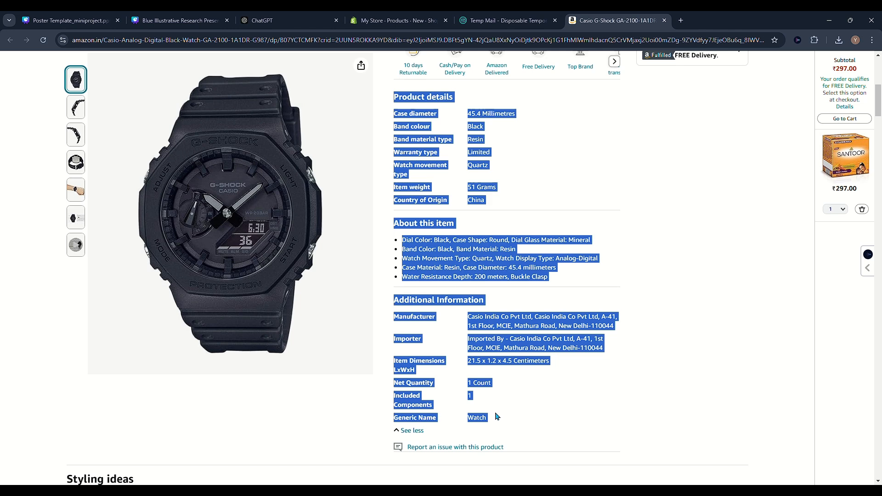
{"action": "left_click", "coordinate": [396, 21]}
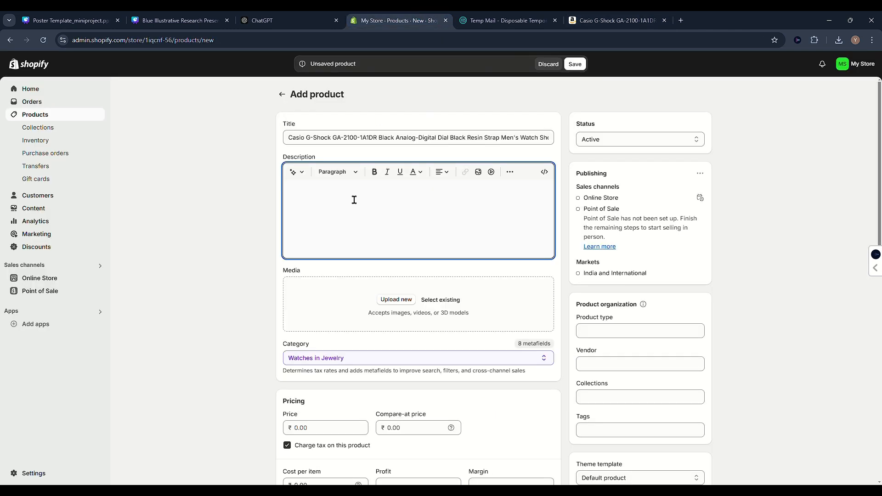
{"action": "key", "text": "ctrl+v"}
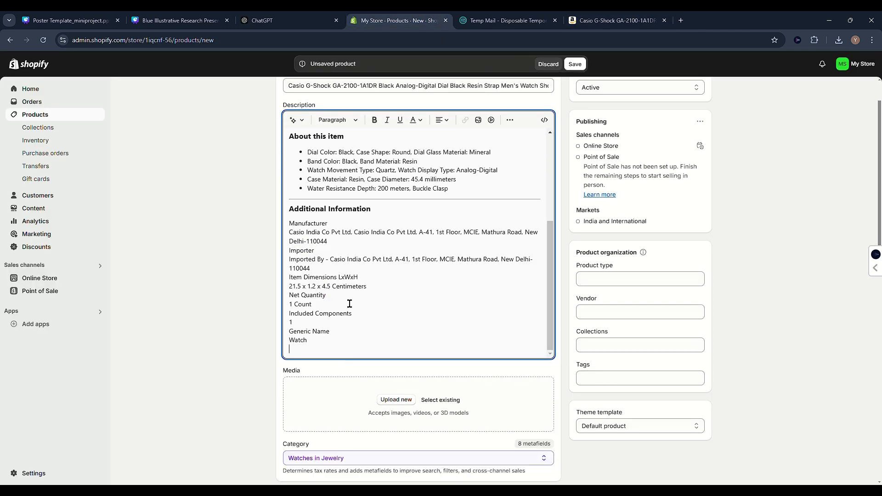
Upload the Casio G-Shock watch image from the computer to the product's media.
{"action": "scroll", "coordinate": [349, 303], "scroll_direction": "down", "scroll_amount": 2}
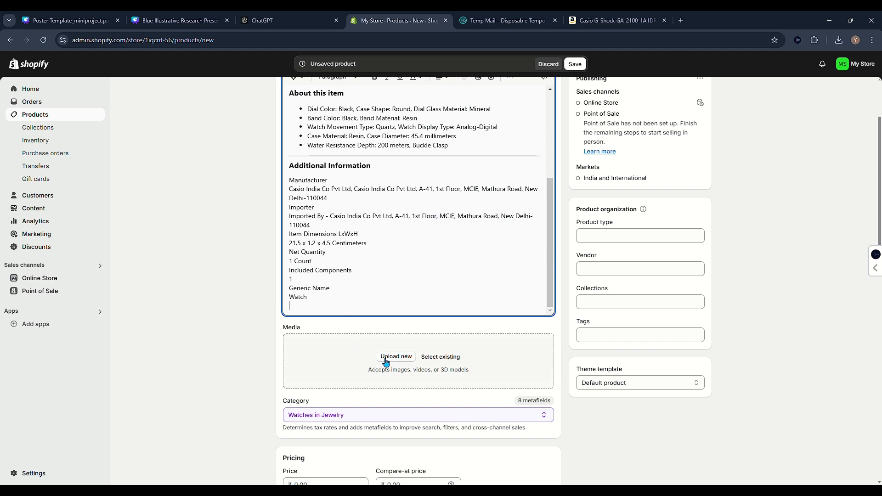
{"action": "scroll", "coordinate": [386, 363], "scroll_direction": "down", "scroll_amount": 1}
{"action": "left_click", "coordinate": [403, 317]}
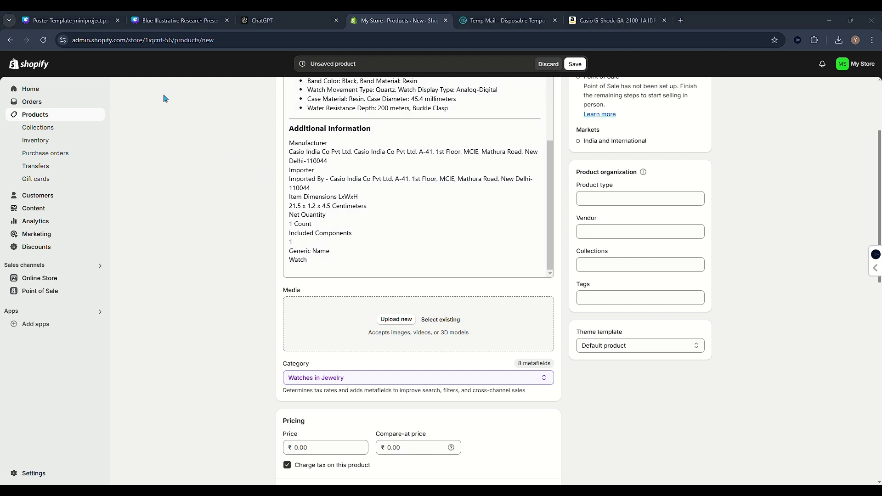
{"action": "left_click", "coordinate": [356, 243]}
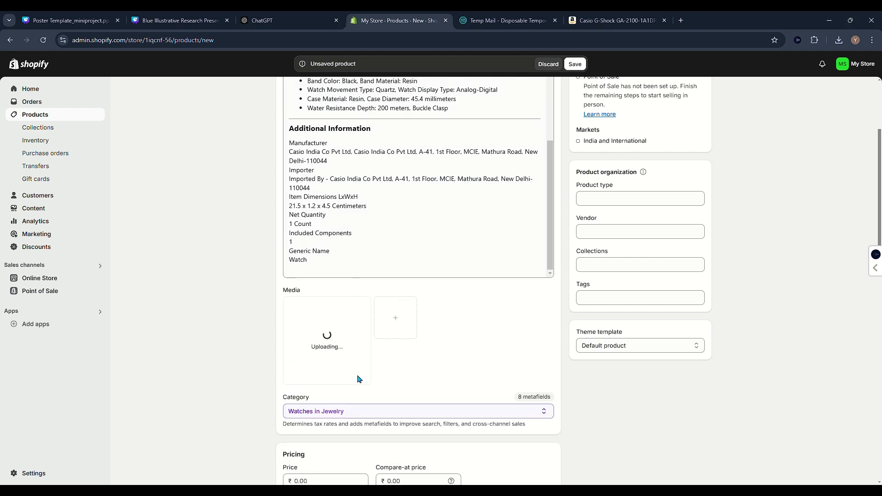
Switch to the Amazon watch listing and check its price as a reference for the product's pricing.
{"action": "scroll", "coordinate": [359, 378], "scroll_direction": "down", "scroll_amount": 2}
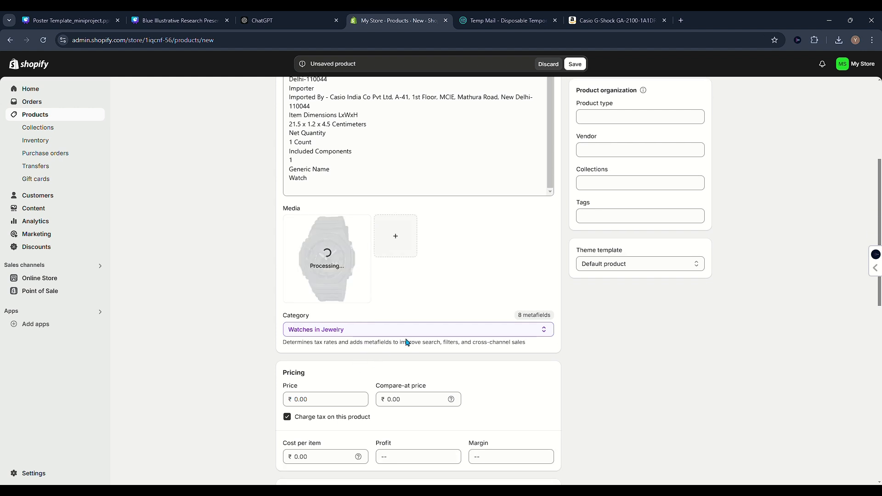
{"action": "scroll", "coordinate": [468, 344], "scroll_direction": "down", "scroll_amount": 2}
{"action": "scroll", "coordinate": [468, 343], "scroll_direction": "down", "scroll_amount": 1}
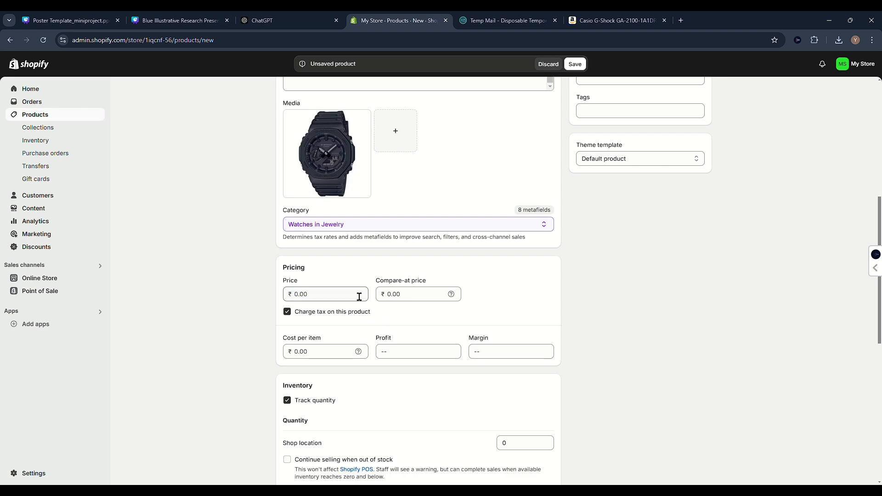
{"action": "left_click", "coordinate": [597, 19]}
{"action": "left_click", "coordinate": [502, 209]}
{"action": "scroll", "coordinate": [502, 209], "scroll_direction": "up", "scroll_amount": 7}
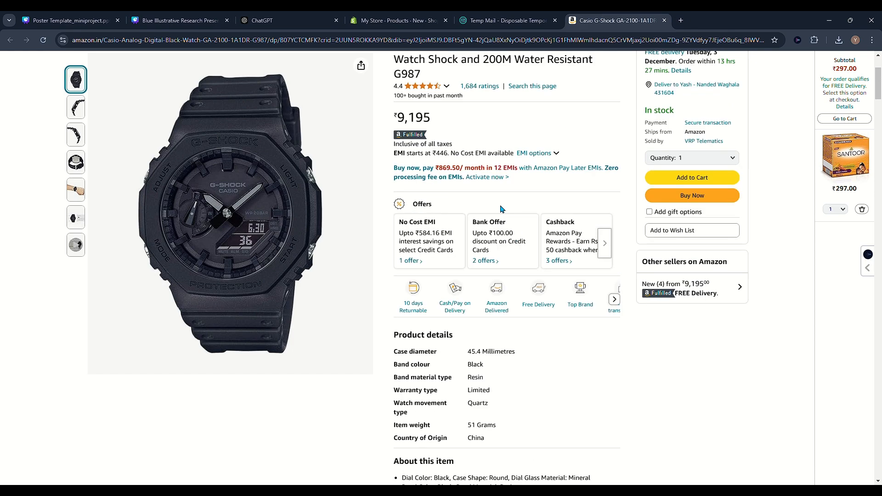
{"action": "left_click_drag", "start_coordinate": [401, 215], "coordinate": [475, 210]}
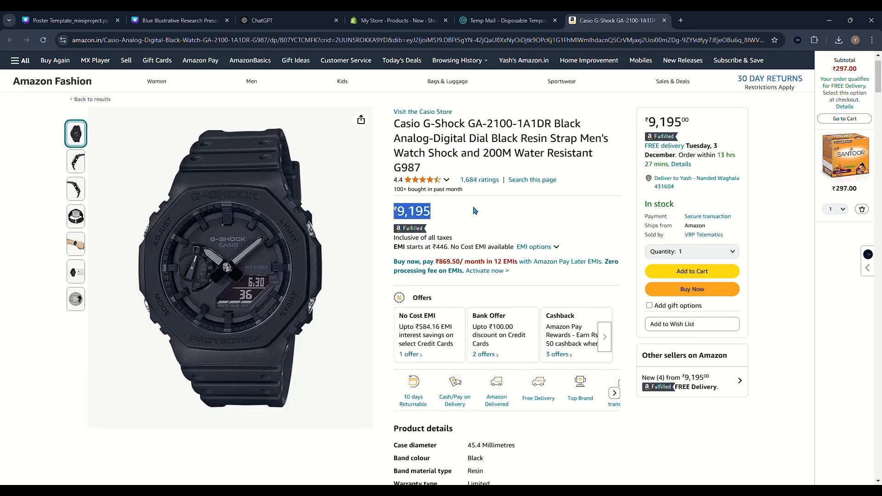
{"action": "left_click", "coordinate": [474, 210]}
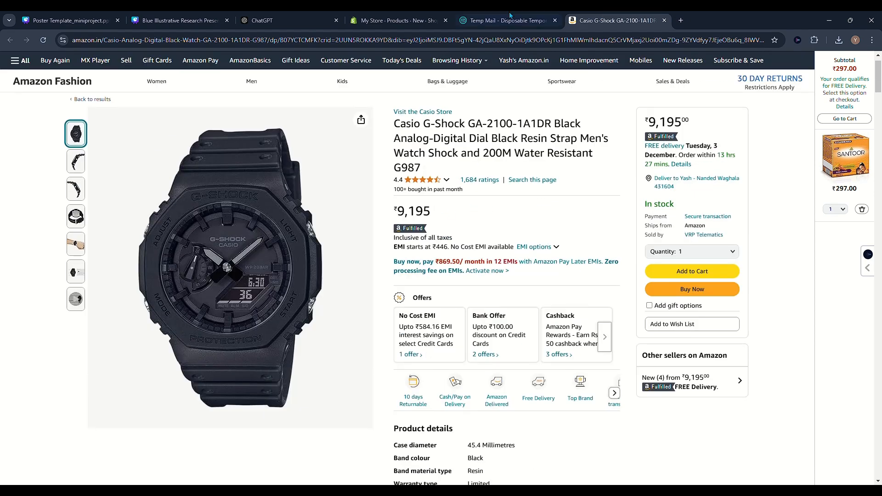
Return to the new Shopify product and set its price to ₹10,000 and its compare-at price to ₹15,000.
{"action": "left_click", "coordinate": [394, 21]}
{"action": "left_click", "coordinate": [335, 298]}
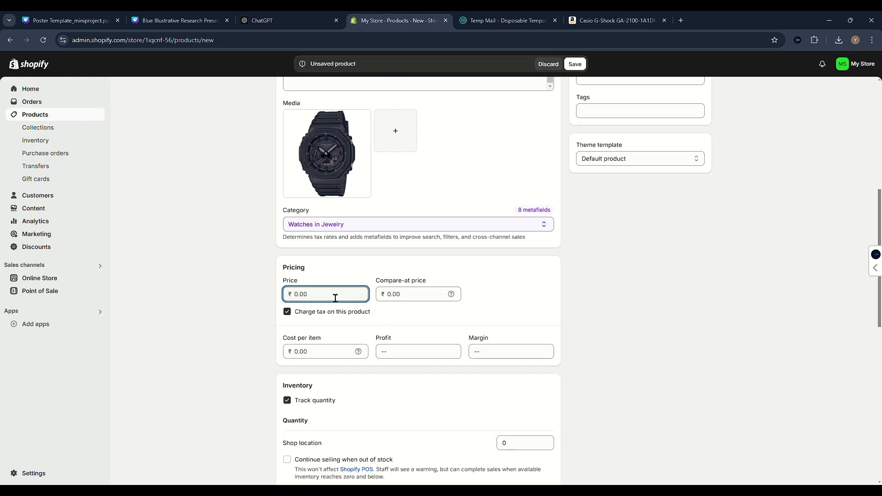
{"action": "type", "text": "10,000.00"}
{"action": "left_click", "coordinate": [420, 303]}
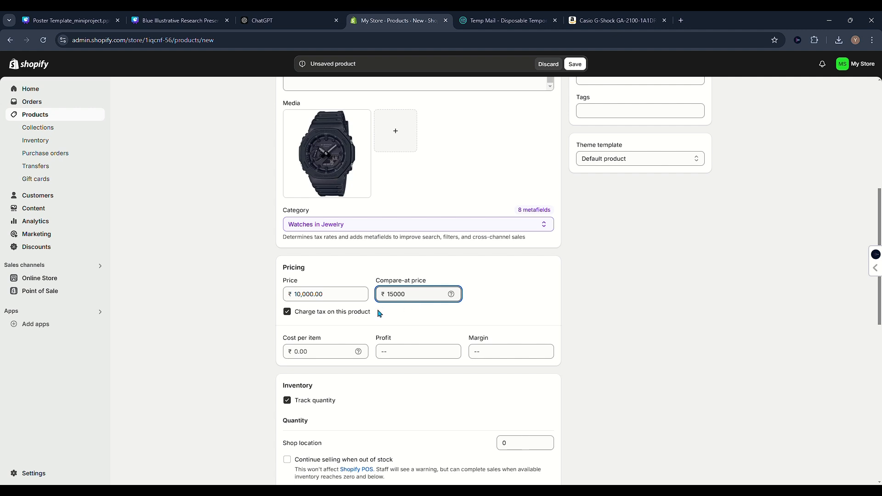
Allow the watch to continue selling when out of stock and save the product.
{"action": "scroll", "coordinate": [381, 311], "scroll_direction": "down", "scroll_amount": 4}
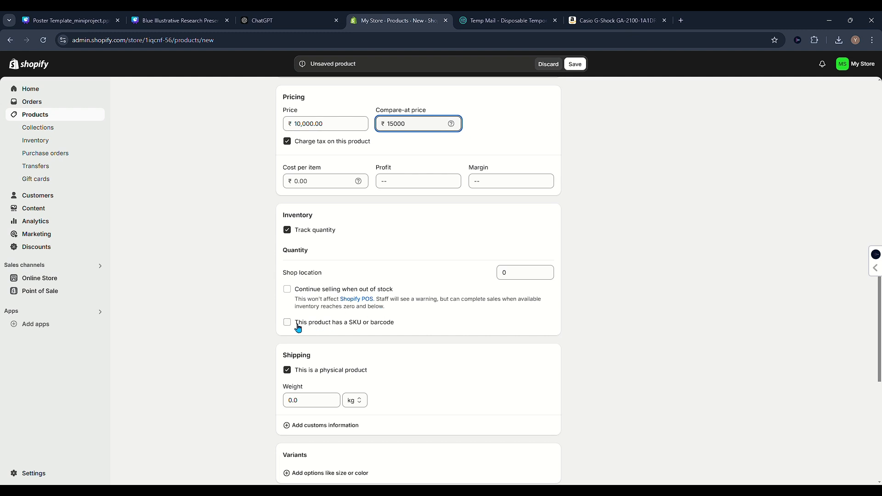
{"action": "left_click", "coordinate": [290, 291]}
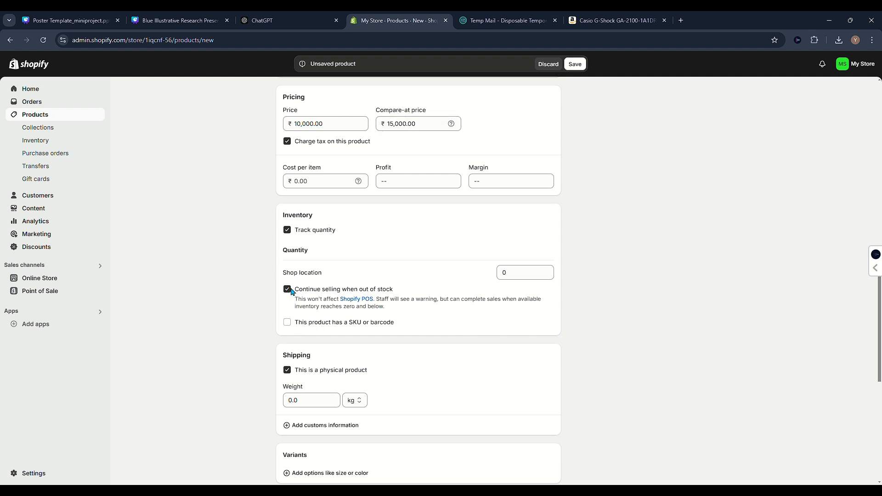
{"action": "scroll", "coordinate": [578, 299], "scroll_direction": "down", "scroll_amount": 6}
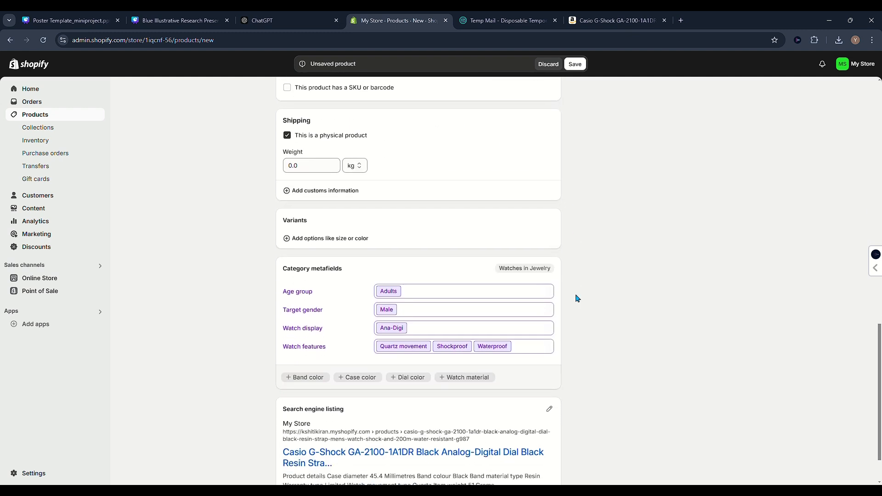
{"action": "scroll", "coordinate": [577, 299], "scroll_direction": "down", "scroll_amount": 1}
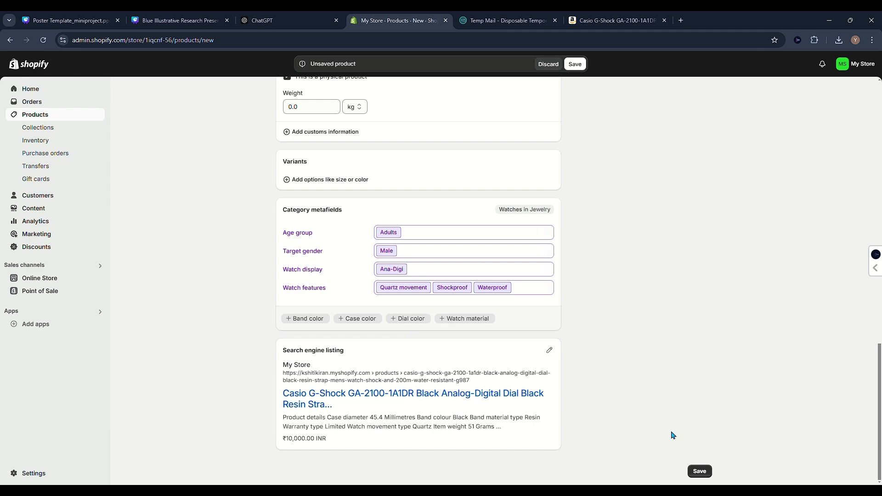
{"action": "left_click", "coordinate": [706, 473]}
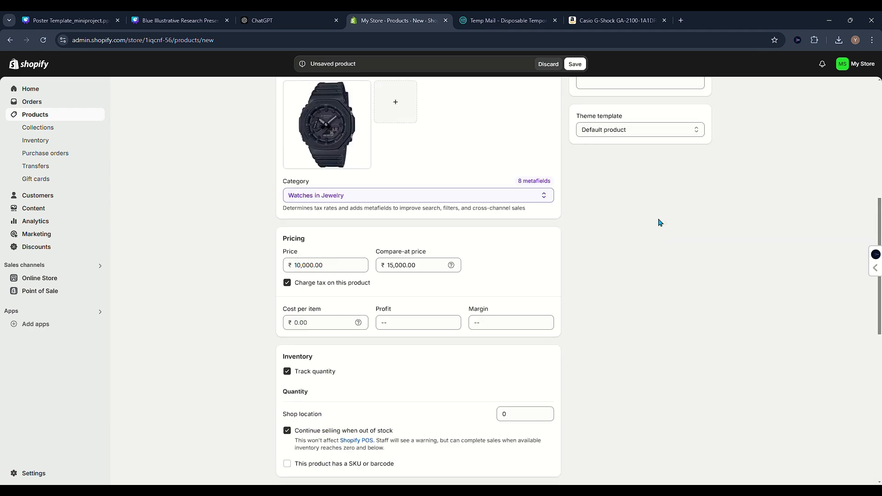
{"action": "scroll", "coordinate": [659, 223], "scroll_direction": "down", "scroll_amount": 20}
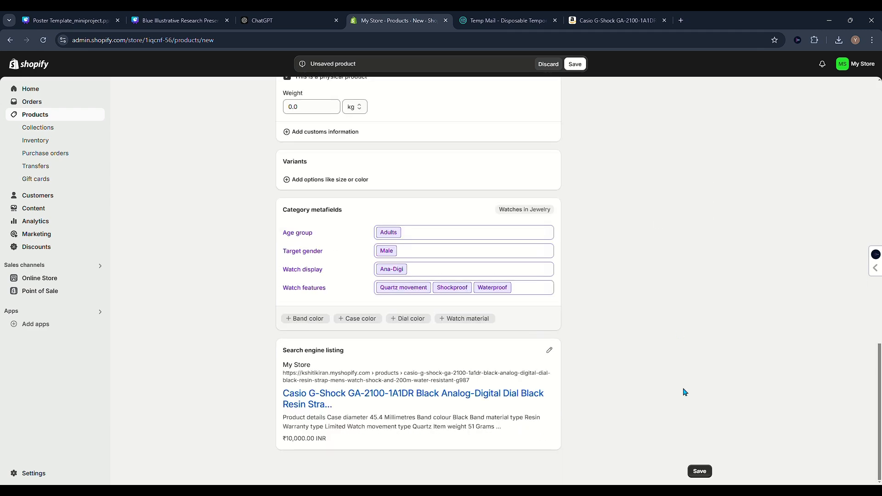
{"action": "left_click", "coordinate": [707, 475]}
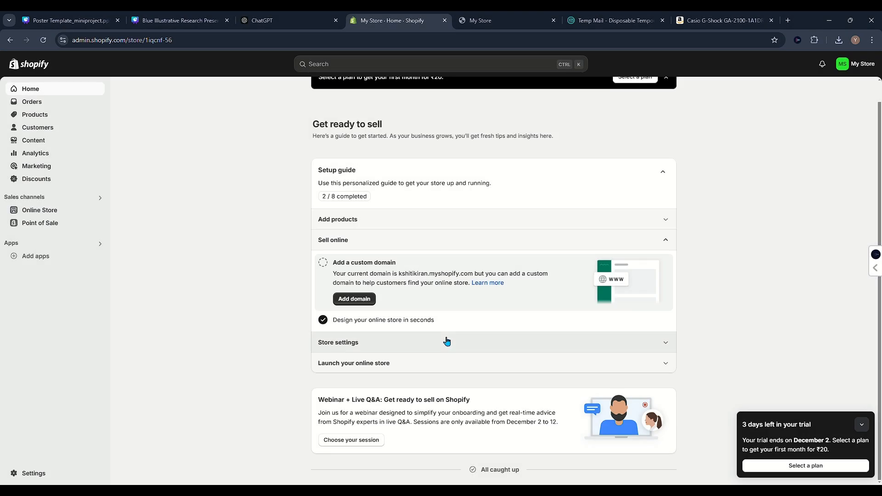
Mark the Name your store task complete in the setup guide, and rename the store to Yashu Store.
{"action": "left_click", "coordinate": [447, 340]}
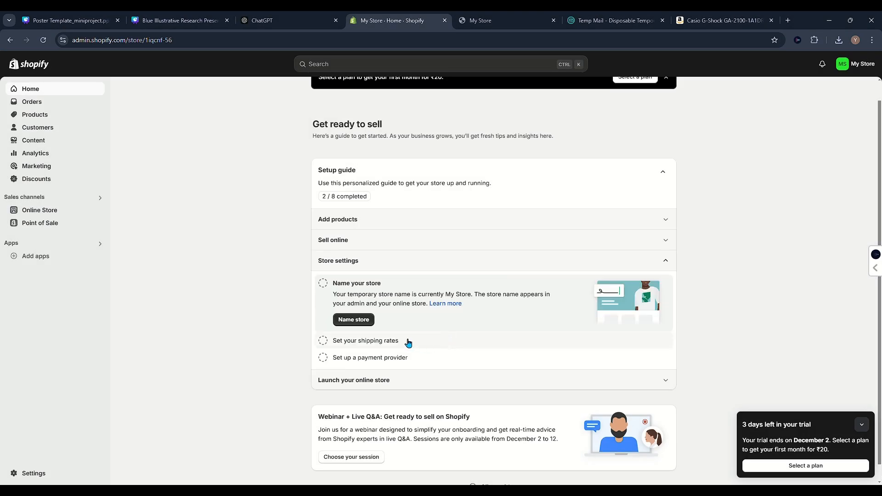
{"action": "left_click", "coordinate": [323, 284]}
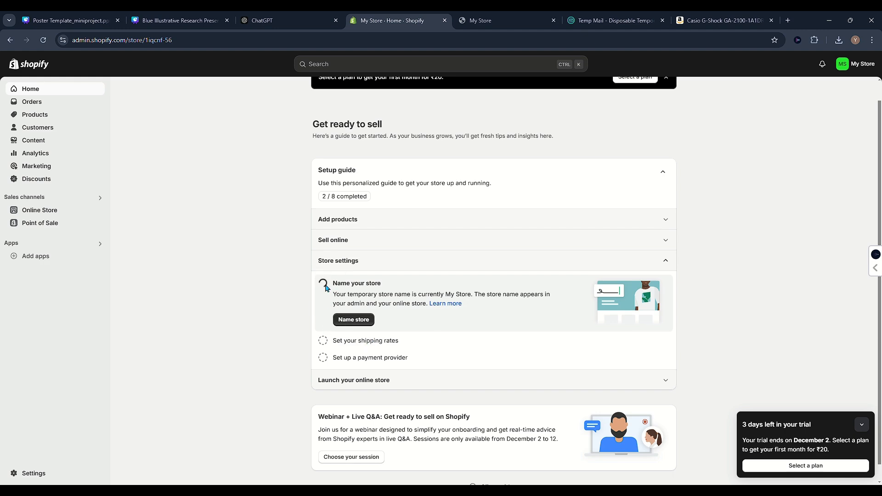
{"action": "left_click", "coordinate": [353, 320]}
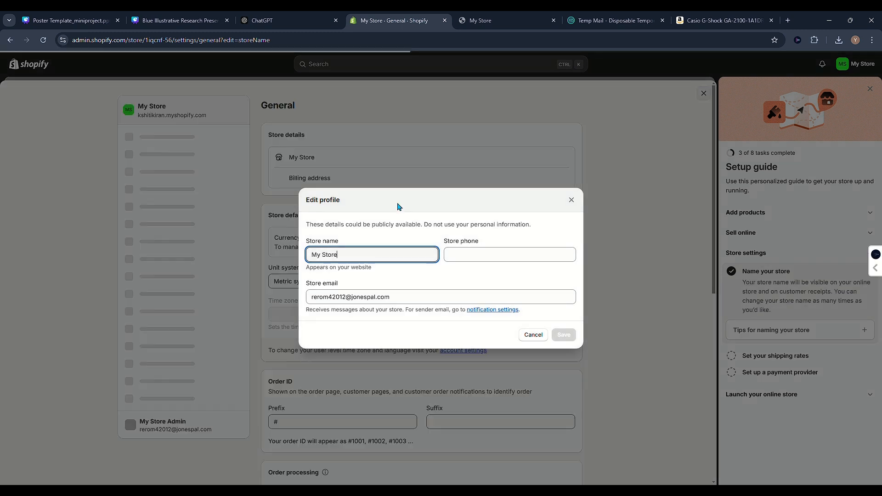
{"action": "key", "text": "BackSpace"}
{"action": "key", "text": "BackSpace"}
{"action": "key", "text": "BackSpace"}
{"action": "key", "text": "BackSpace"}
{"action": "key", "text": "BackSpace"}
{"action": "key", "text": "BackSpace"}
{"action": "key", "text": "BackSpace"}
{"action": "key", "text": "BackSpace"}
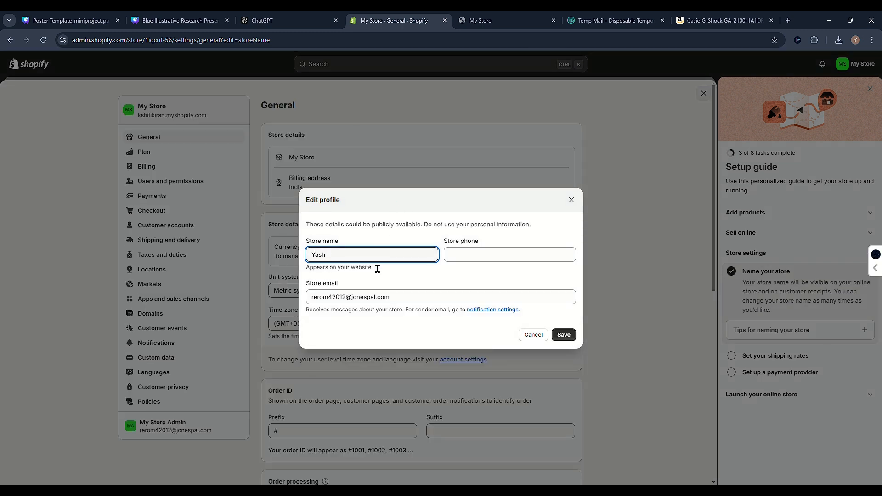
{"action": "type", "text": "Yashu Store"}
{"action": "key", "text": "Tab"}
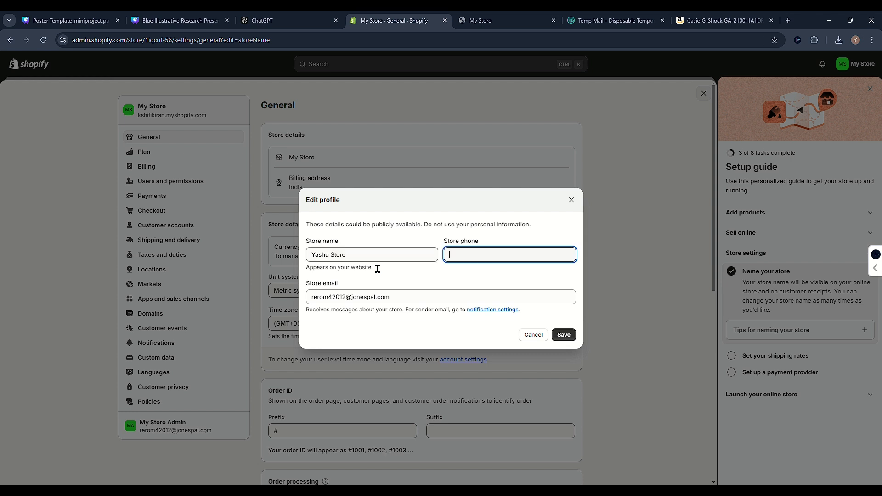
{"action": "left_click", "coordinate": [564, 335]}
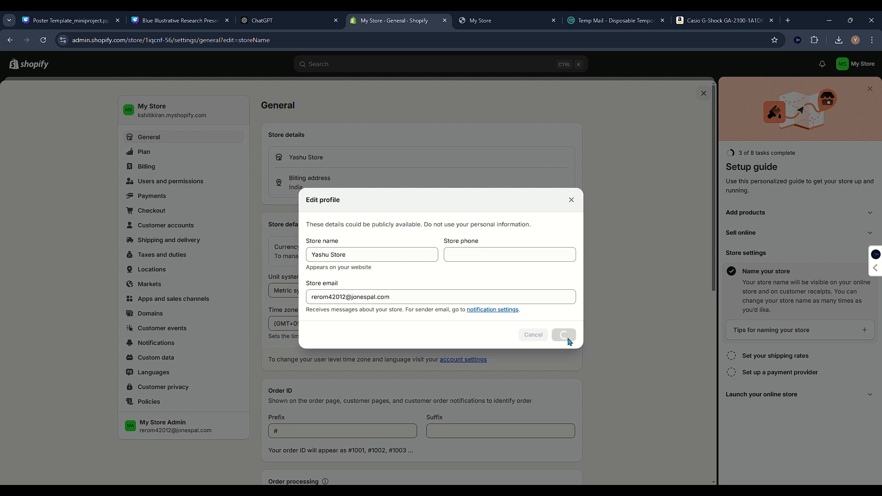
Review the store's General and Billing settings and return to the admin home page.
{"action": "scroll", "coordinate": [643, 271], "scroll_direction": "down", "scroll_amount": 5}
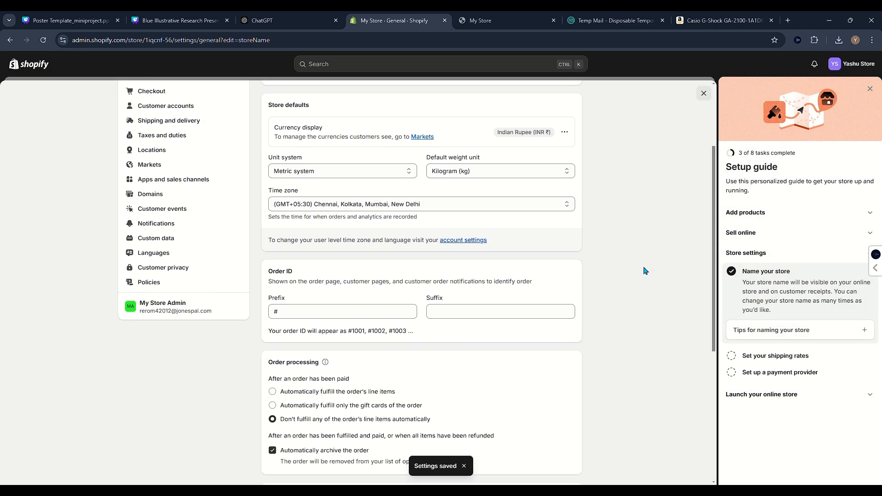
{"action": "scroll", "coordinate": [643, 271], "scroll_direction": "down", "scroll_amount": 3}
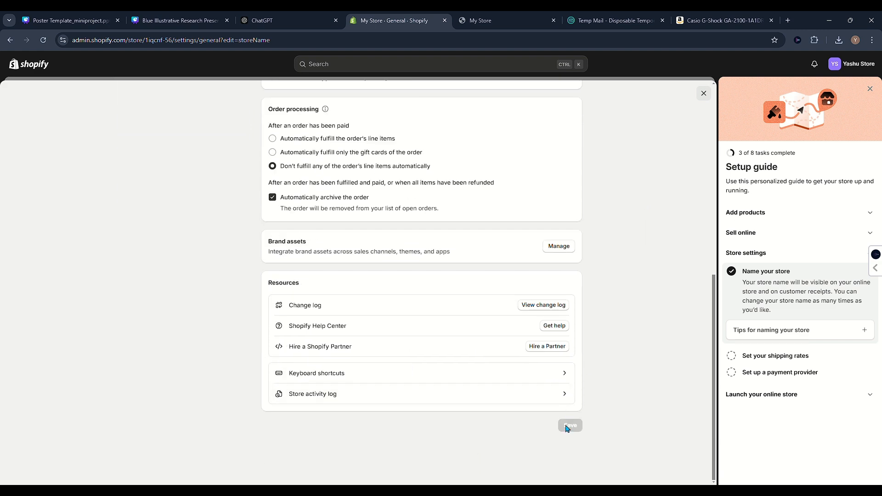
{"action": "scroll", "coordinate": [567, 427], "scroll_direction": "up", "scroll_amount": 8}
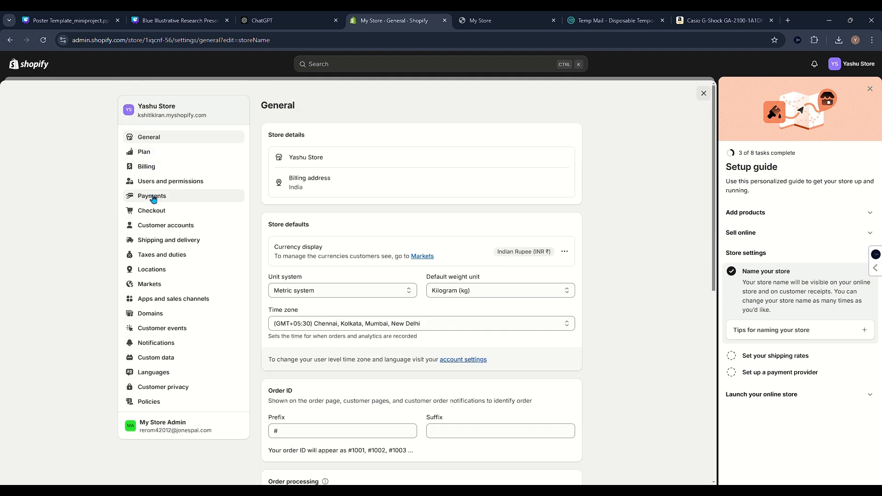
{"action": "left_click", "coordinate": [169, 167]}
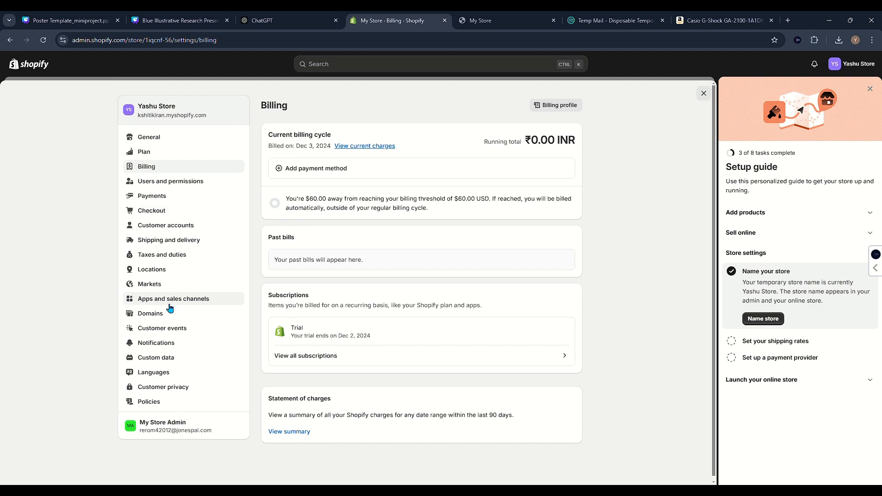
{"action": "left_click", "coordinate": [10, 39]}
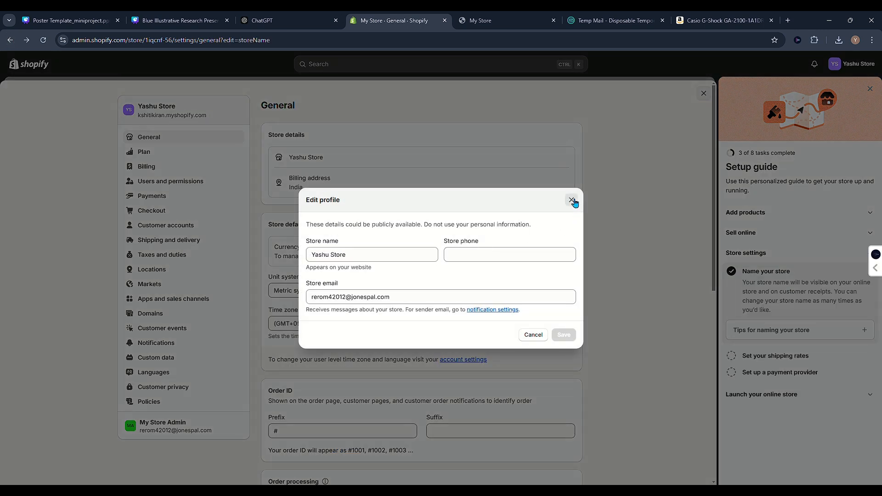
{"action": "left_click", "coordinate": [570, 199]}
{"action": "left_click", "coordinate": [9, 40]}
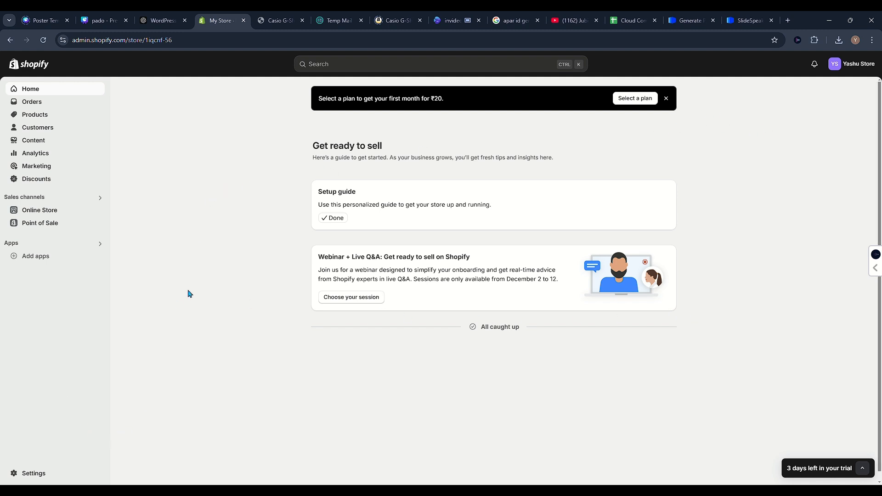
Preview the Casio G-Shock watch from the product list on the online store and examine its description and sale price.
{"action": "left_click", "coordinate": [53, 116]}
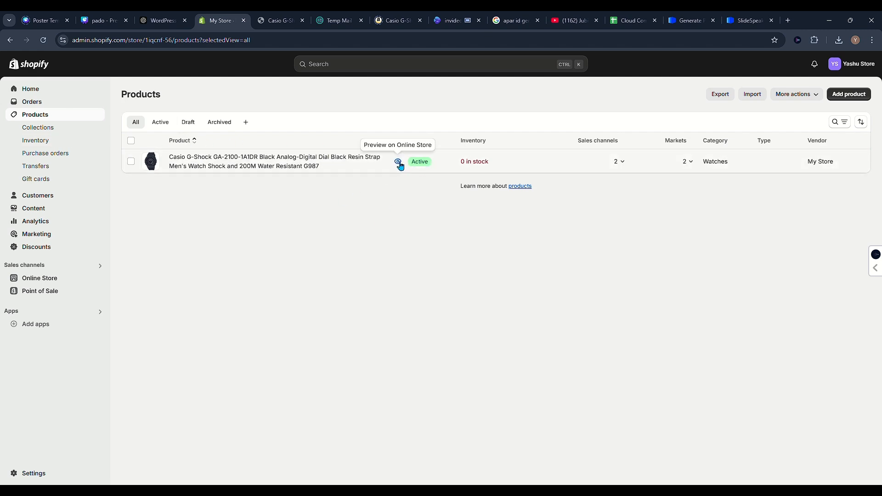
{"action": "left_click", "coordinate": [399, 162]}
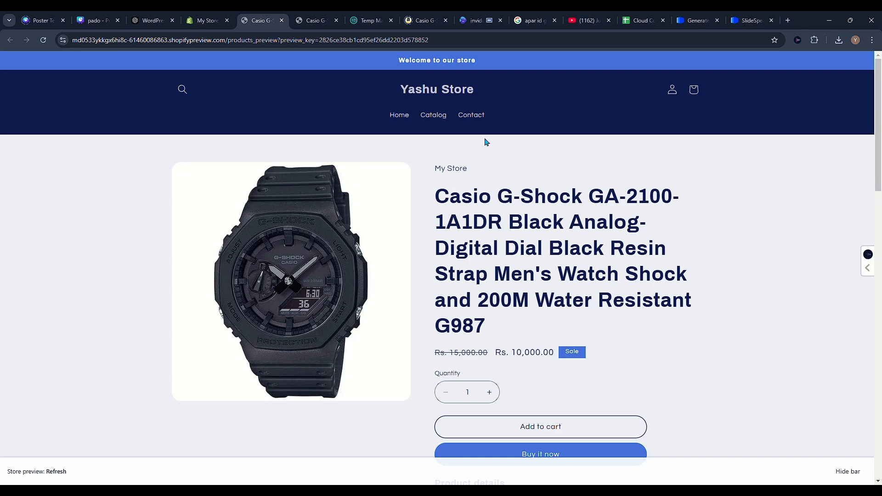
{"action": "scroll", "coordinate": [765, 225], "scroll_direction": "down", "scroll_amount": 10}
{"action": "scroll", "coordinate": [766, 236], "scroll_direction": "down", "scroll_amount": 10}
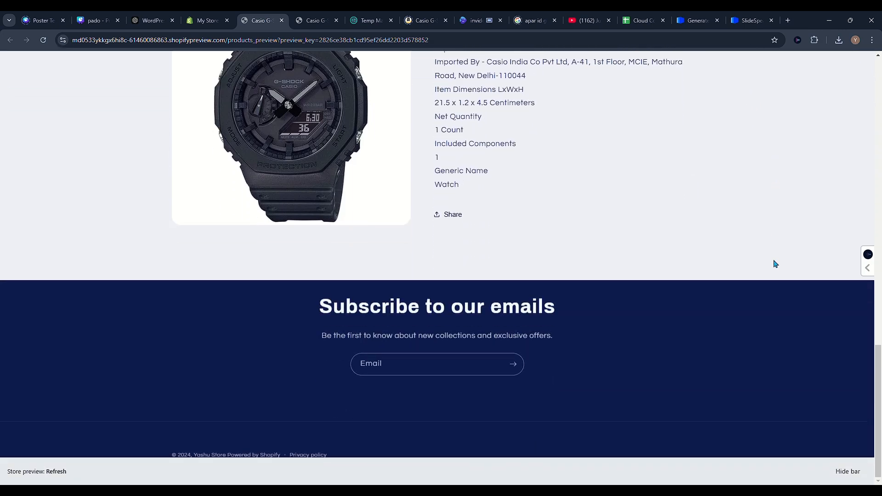
{"action": "scroll", "coordinate": [776, 264], "scroll_direction": "up", "scroll_amount": 10}
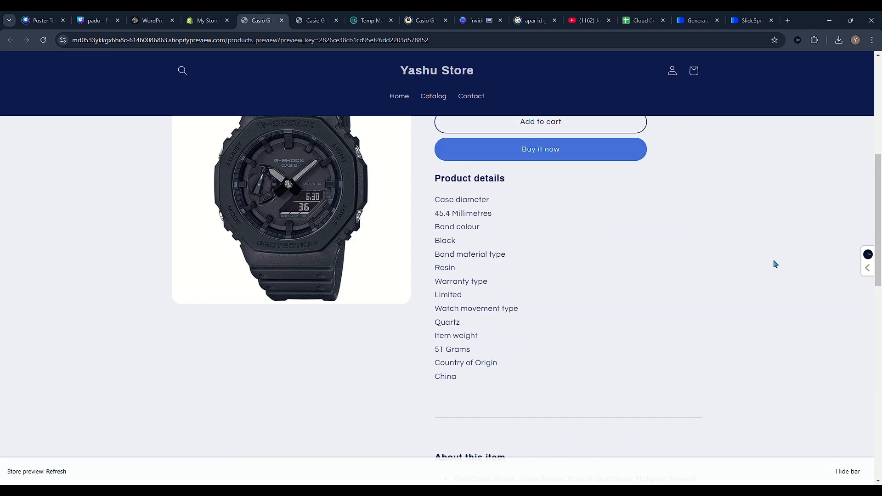
{"action": "scroll", "coordinate": [775, 264], "scroll_direction": "up", "scroll_amount": 7}
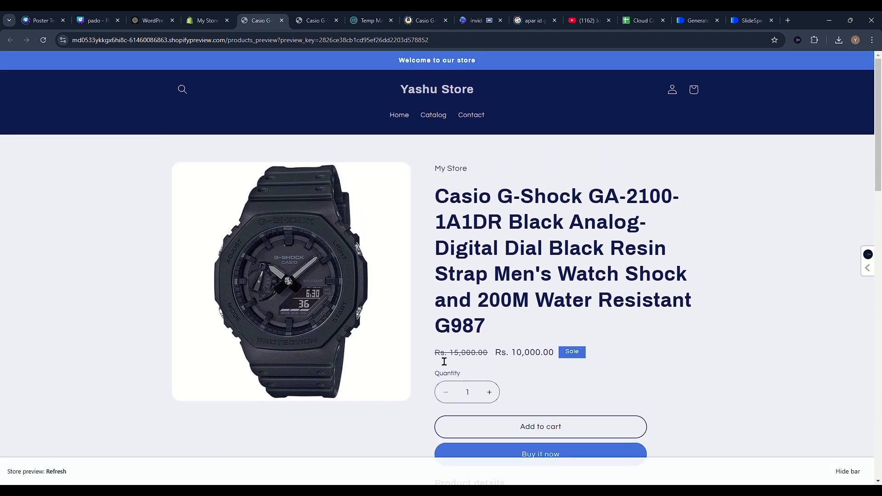
{"action": "left_click_drag", "start_coordinate": [444, 361], "coordinate": [590, 351]}
{"action": "left_click", "coordinate": [614, 350]}
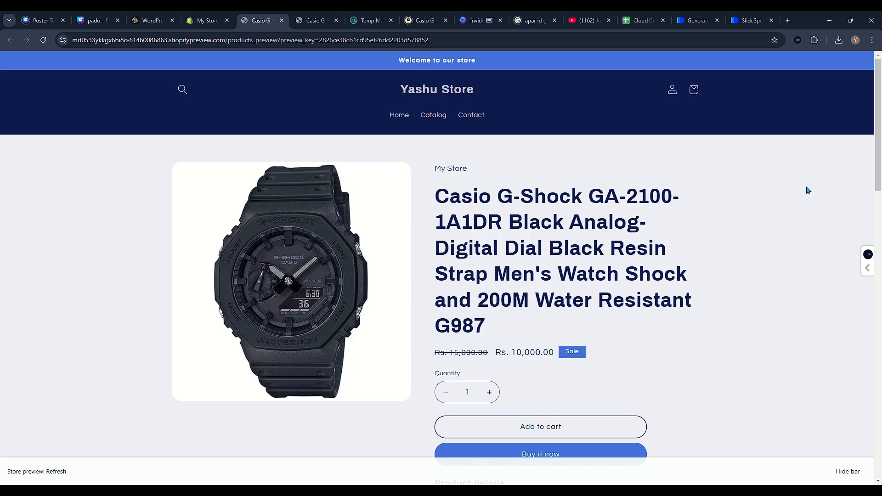